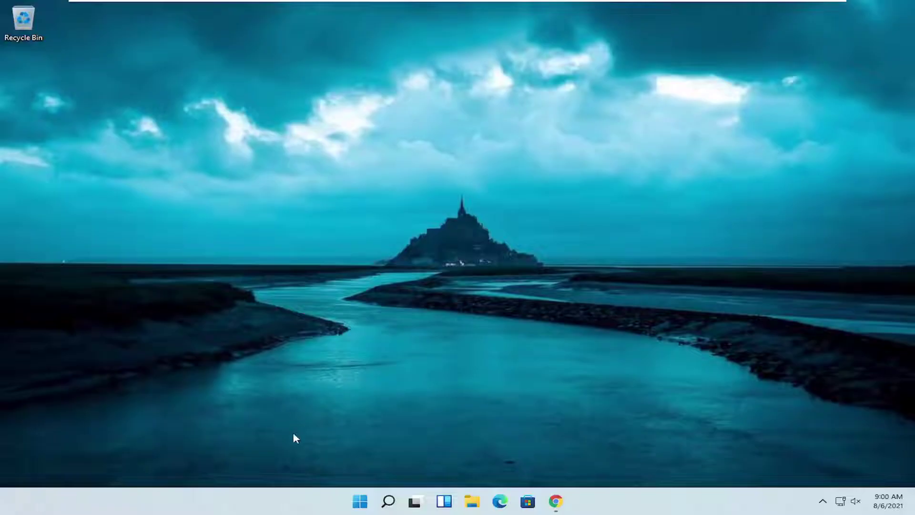
Step: Open System Configuration via msconfig and bring up the Boot tab's advanced options
{"action": "left_click", "coordinate": [389, 504]}
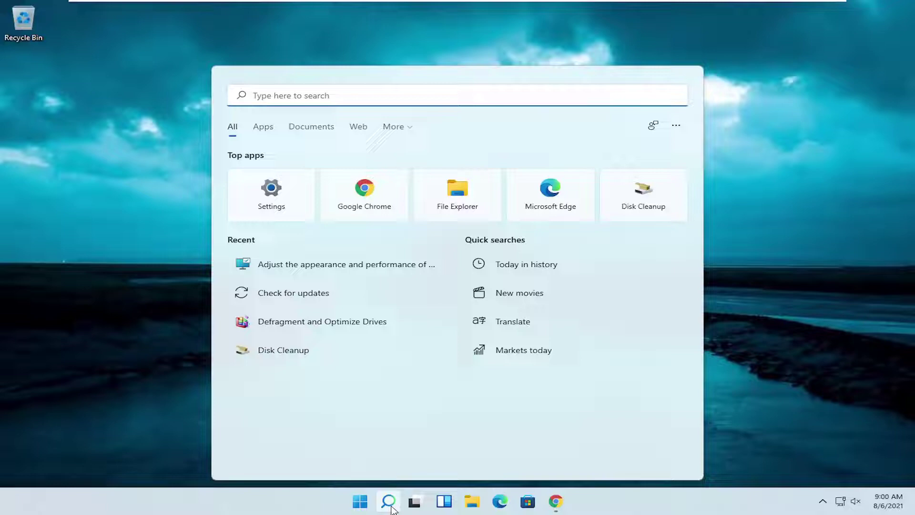
{"action": "type", "text": "msconfig"}
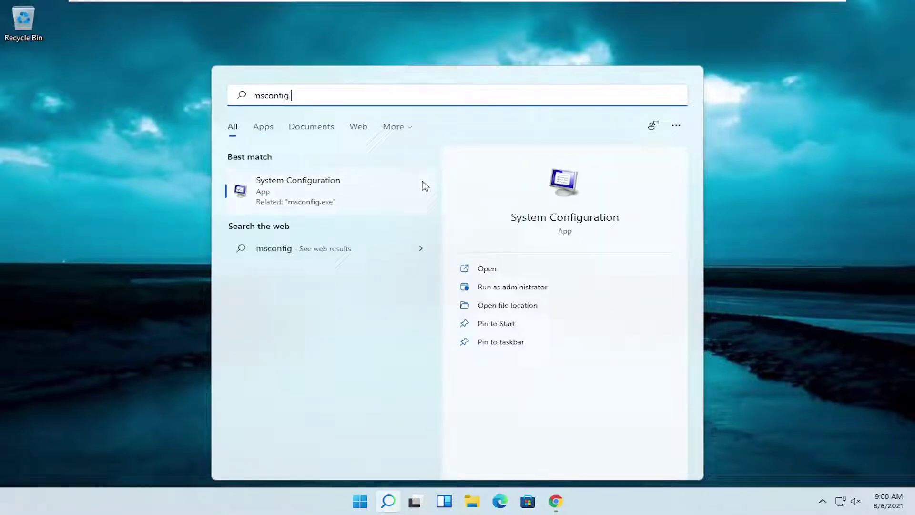
{"action": "left_click", "coordinate": [312, 198]}
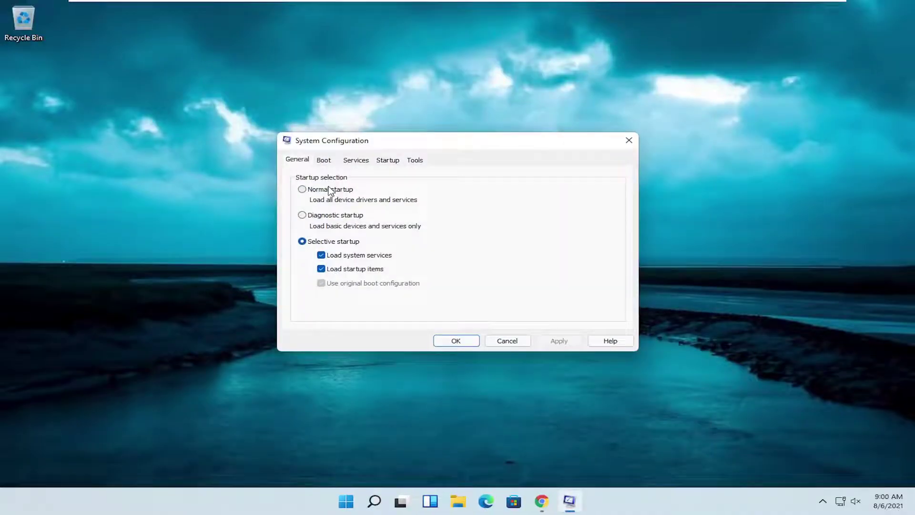
{"action": "left_click", "coordinate": [323, 159]}
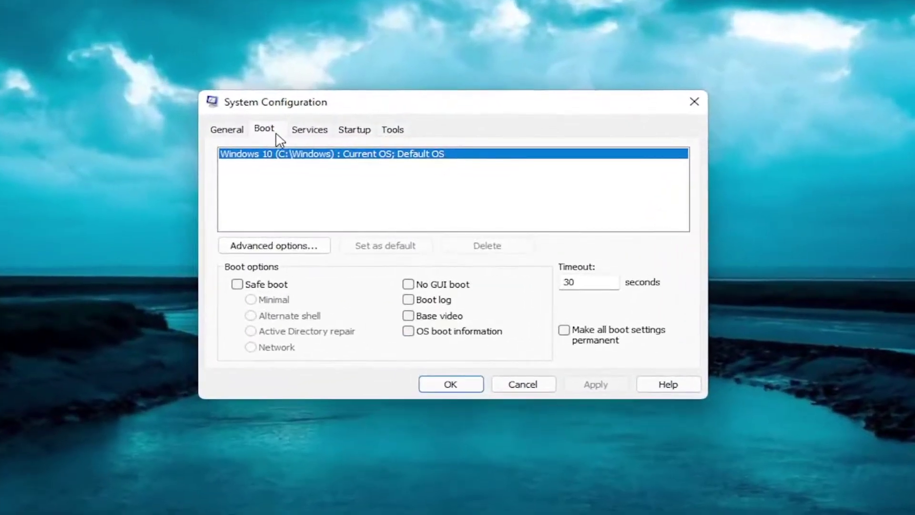
{"action": "left_click", "coordinate": [278, 246]}
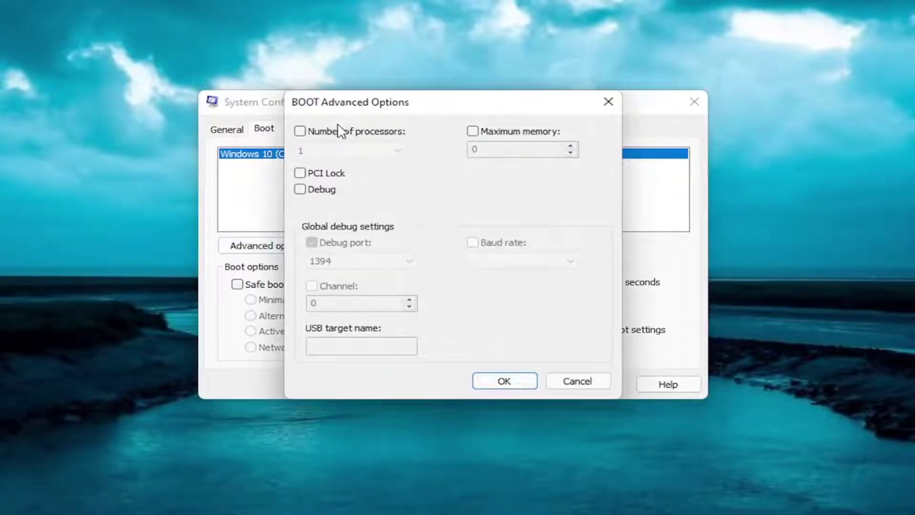
Step: Limit the boot to 2 processors and set maximum memory to 4096
{"action": "left_click", "coordinate": [300, 131]}
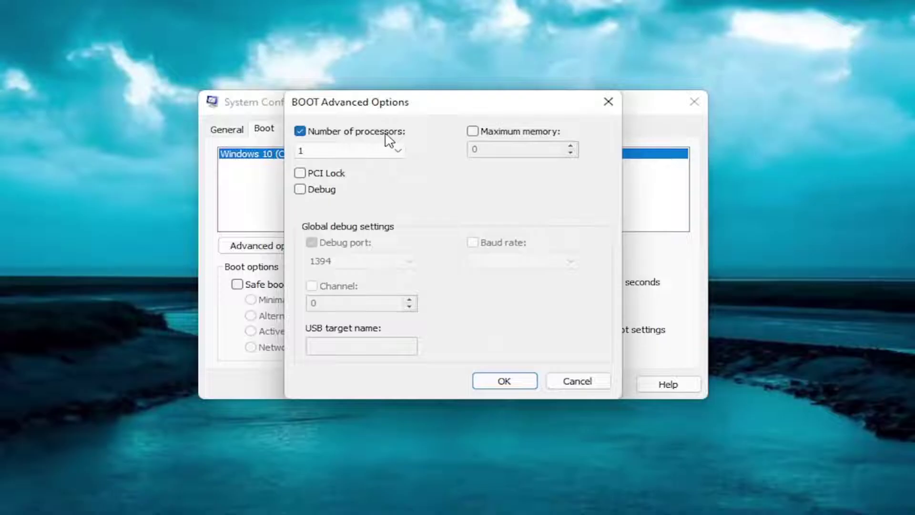
{"action": "left_click", "coordinate": [398, 152]}
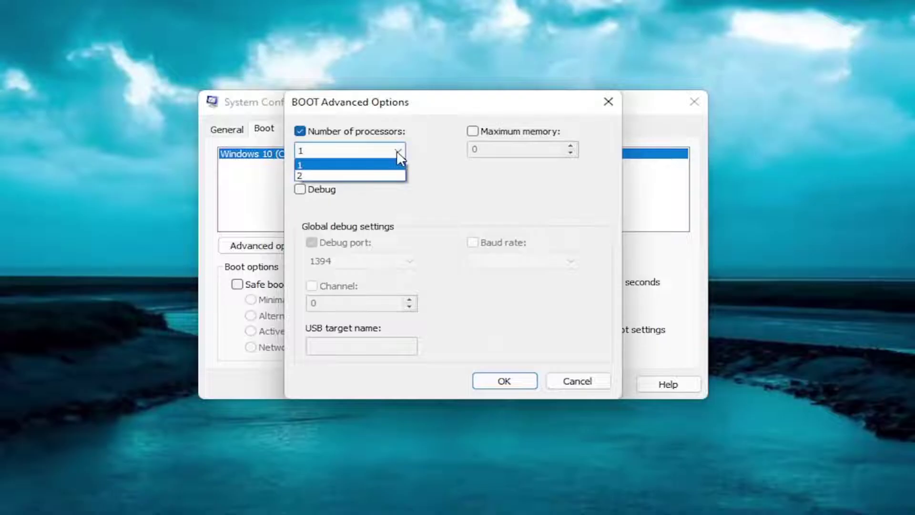
{"action": "left_click", "coordinate": [351, 176]}
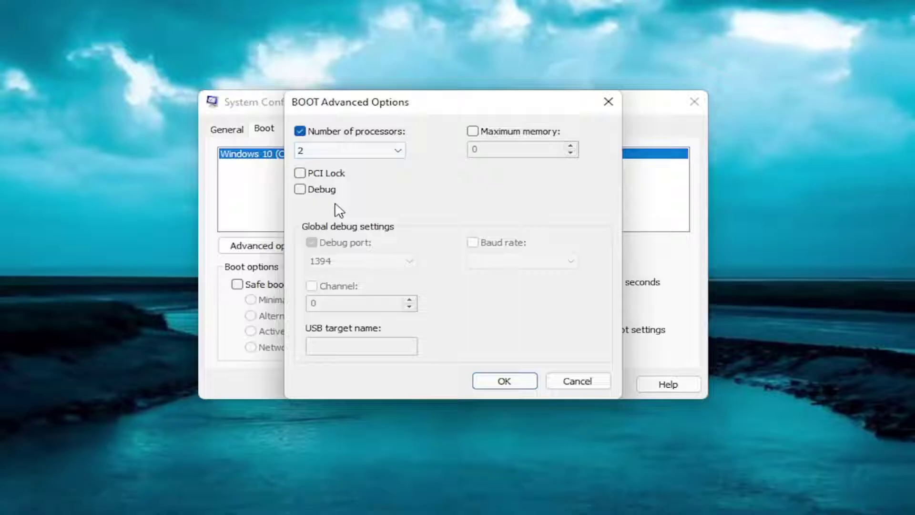
{"action": "left_click", "coordinate": [472, 133]}
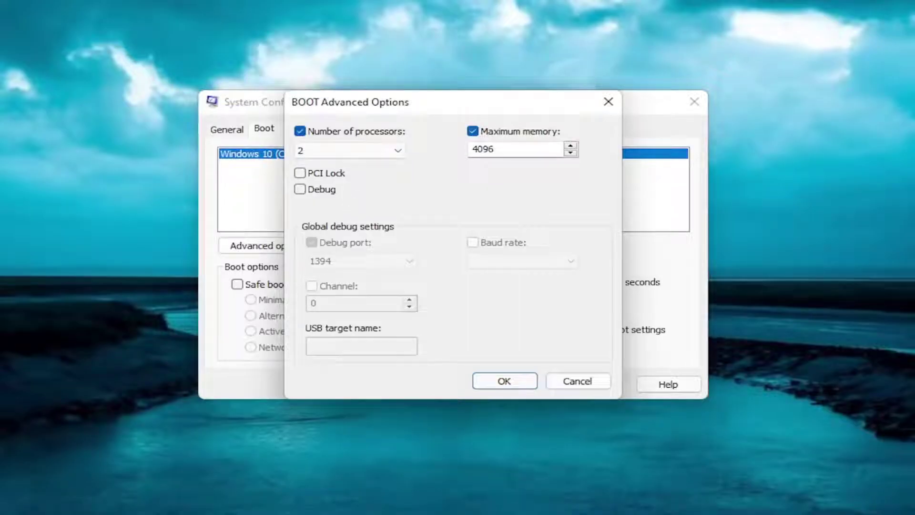
{"action": "left_click", "coordinate": [493, 147]}
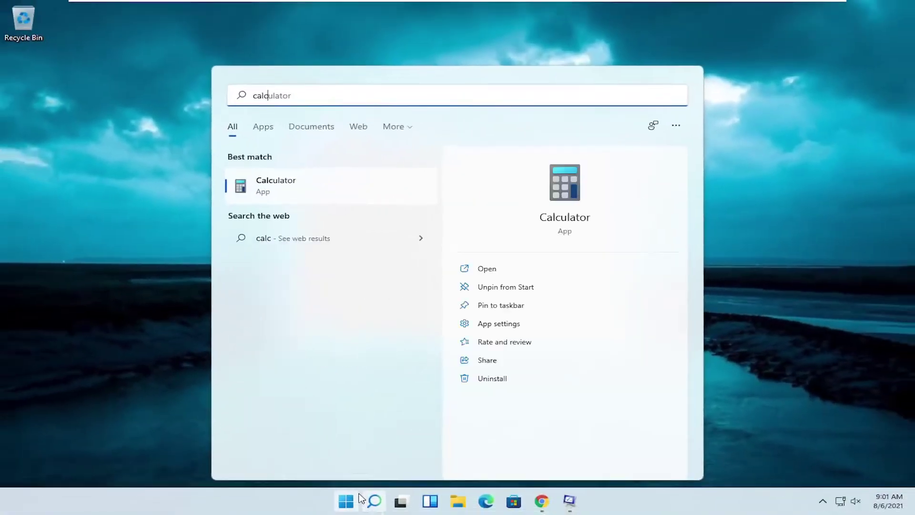
Step: In Calculator, compute 1024 × 8 = 8,192, then × 2 = 16,384
{"action": "left_click", "coordinate": [360, 498]}
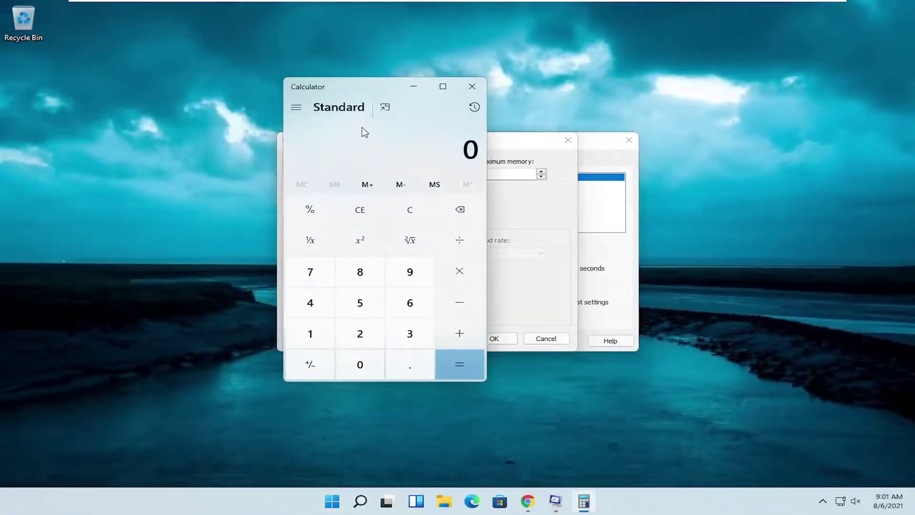
{"action": "type", "text": "1024"}
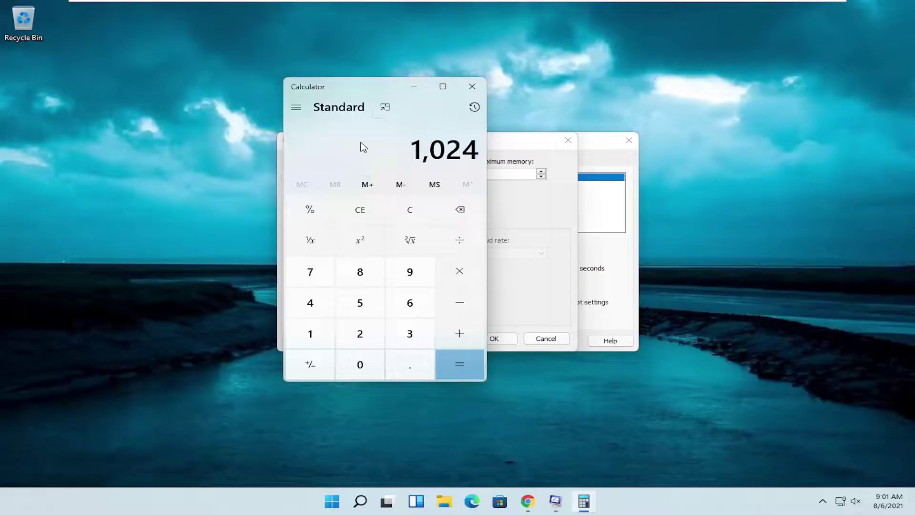
{"action": "key", "text": "slash"}
{"action": "key", "text": "8"}
{"action": "key", "text": "Return"}
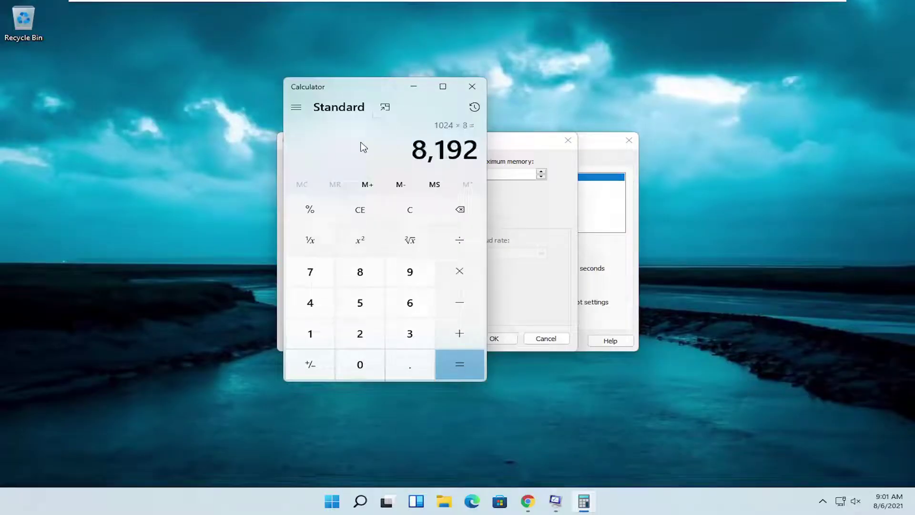
{"action": "left_click_drag", "start_coordinate": [394, 90], "coordinate": [307, 100]}
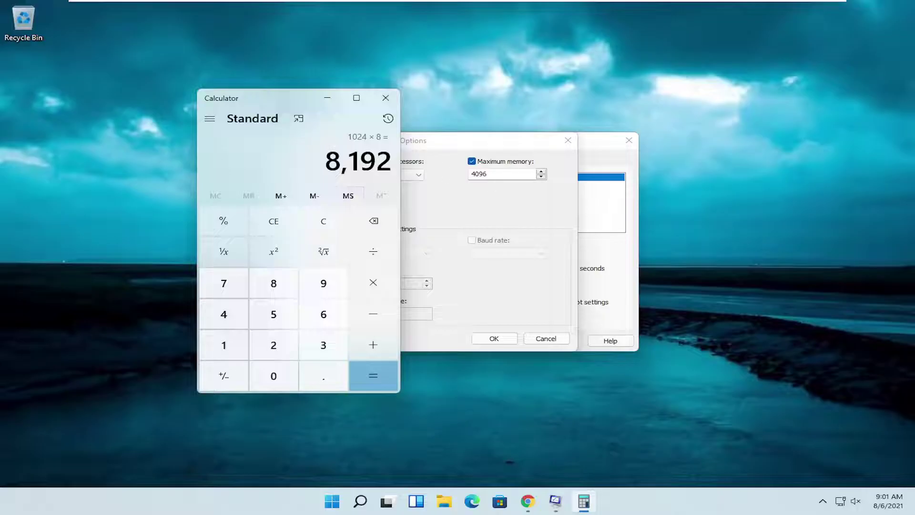
{"action": "key", "text": "asterisk"}
{"action": "key", "text": "2"}
{"action": "key", "text": "Return"}
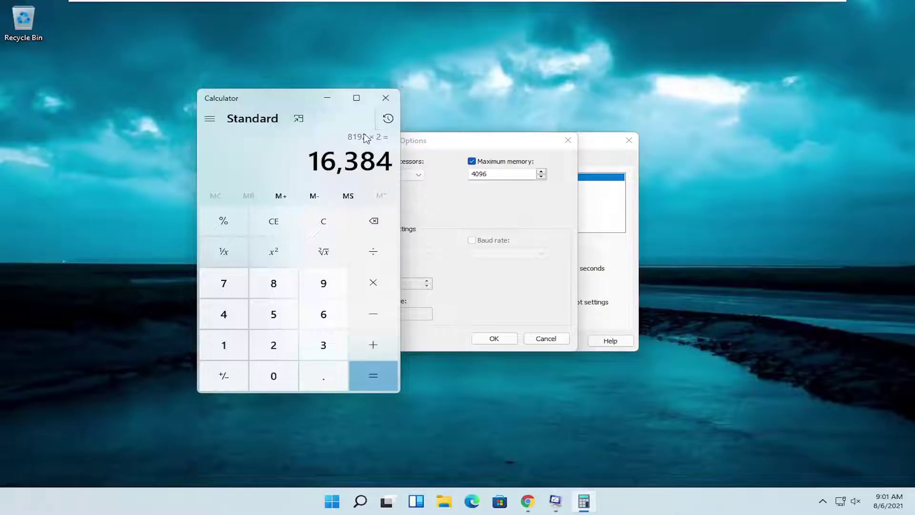
Step: Verify 1024 × 4 = 4,096, close Calculator, and accept the advanced boot options
{"action": "left_click", "coordinate": [323, 221]}
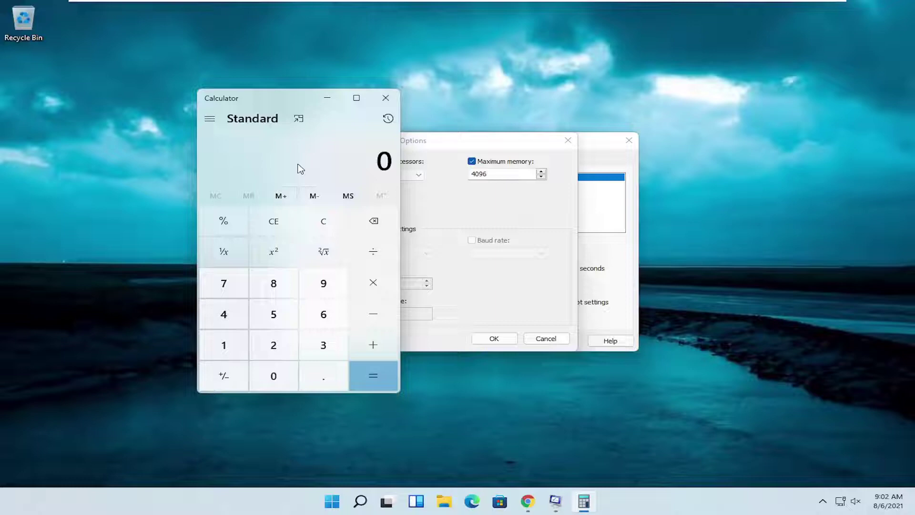
{"action": "type", "text": "1024*4"}
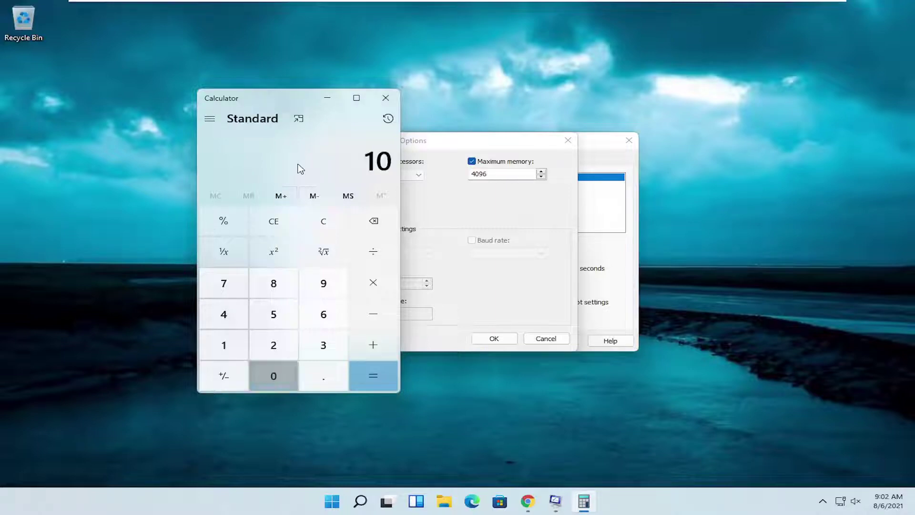
{"action": "key", "text": "Return"}
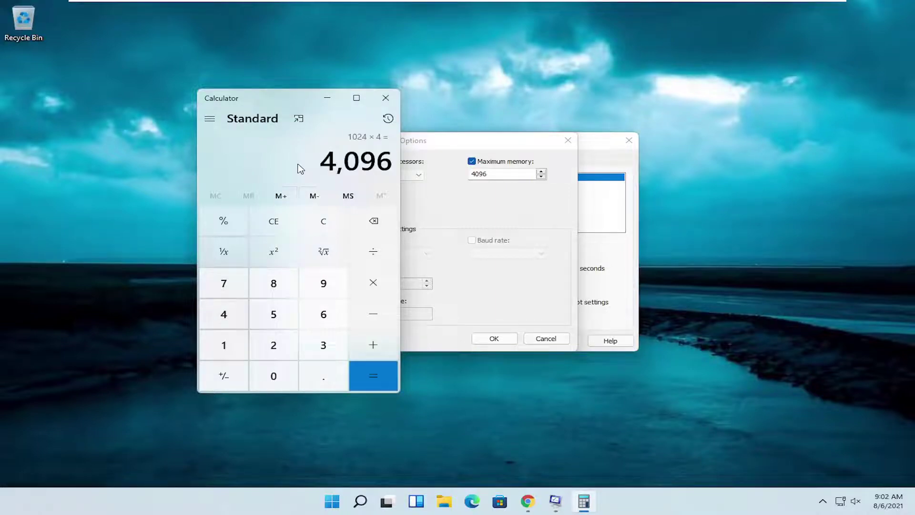
{"action": "left_click", "coordinate": [386, 99]}
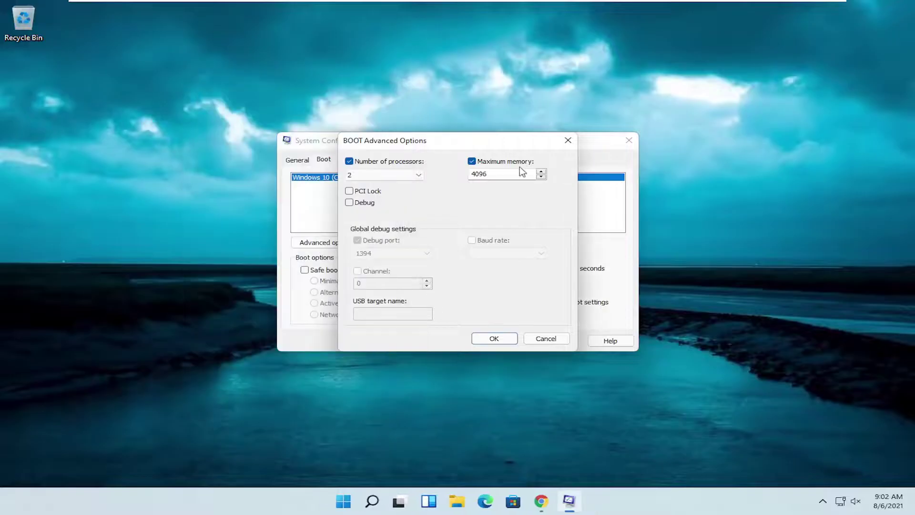
{"action": "left_click", "coordinate": [493, 339]}
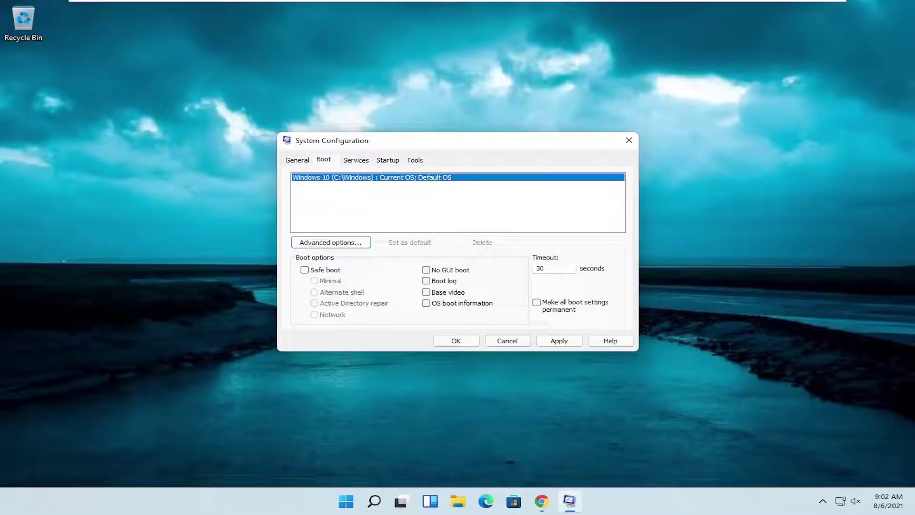
Step: Close System Configuration and open Performance Options' Advanced tab via search 'adjus'
{"action": "left_click", "coordinate": [628, 140]}
{"action": "left_click", "coordinate": [381, 505]}
{"action": "type", "text": "adjus"}
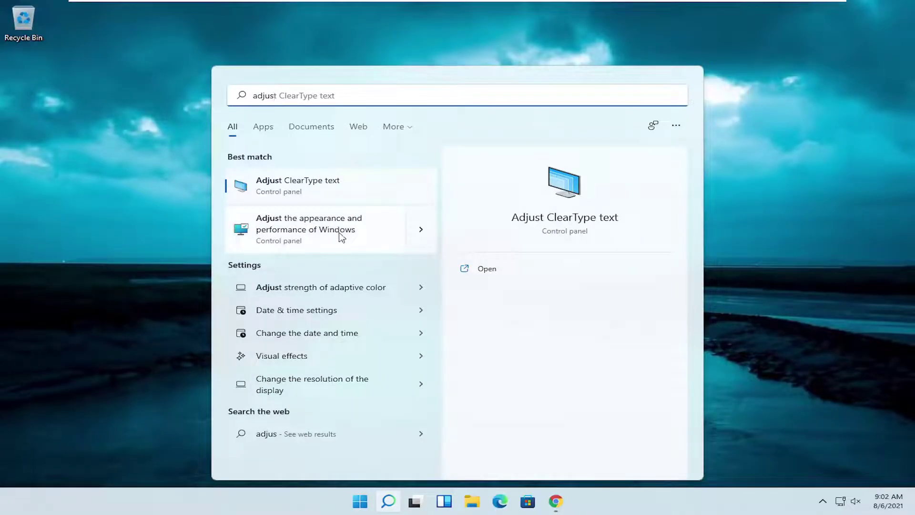
{"action": "left_click", "coordinate": [318, 237]}
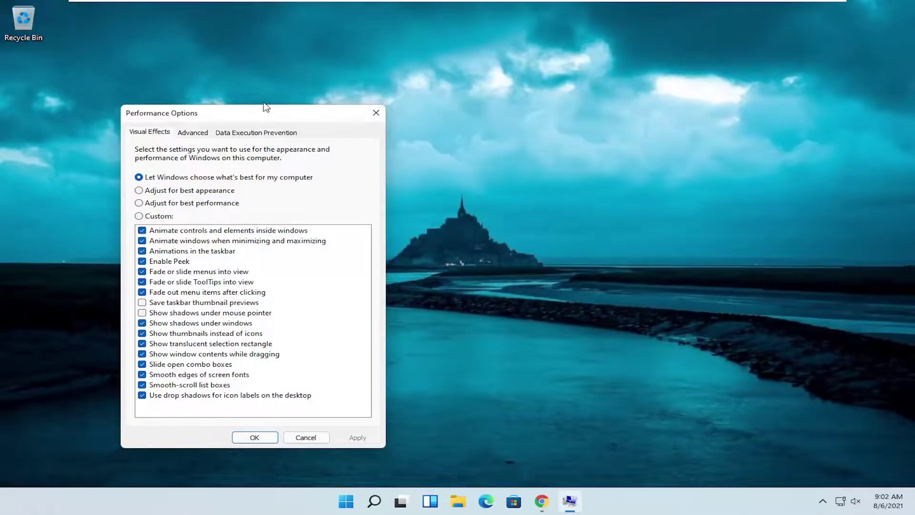
{"action": "left_click", "coordinate": [351, 94]}
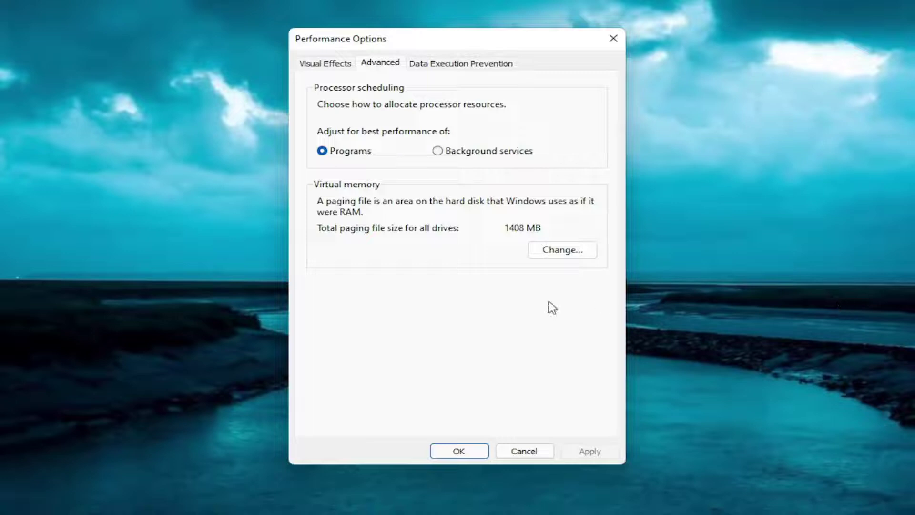
Step: Keep the paging file automatically managed, acknowledge the restart notice, and close Performance Options
{"action": "left_click", "coordinate": [594, 249]}
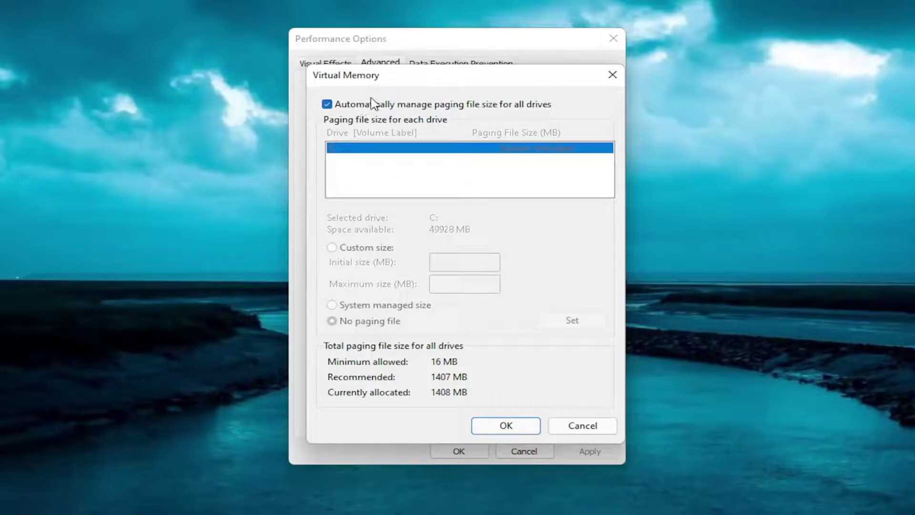
{"action": "left_click", "coordinate": [504, 427]}
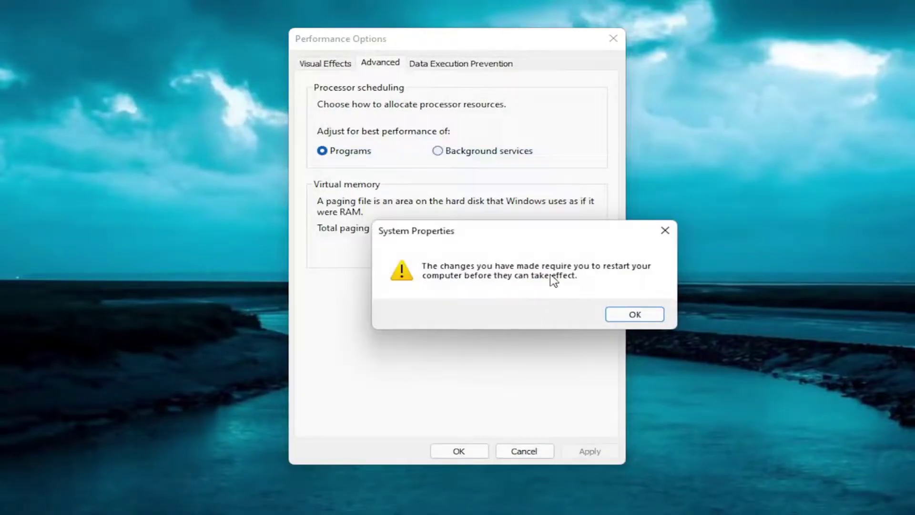
{"action": "left_click_drag", "start_coordinate": [502, 233], "coordinate": [445, 230]}
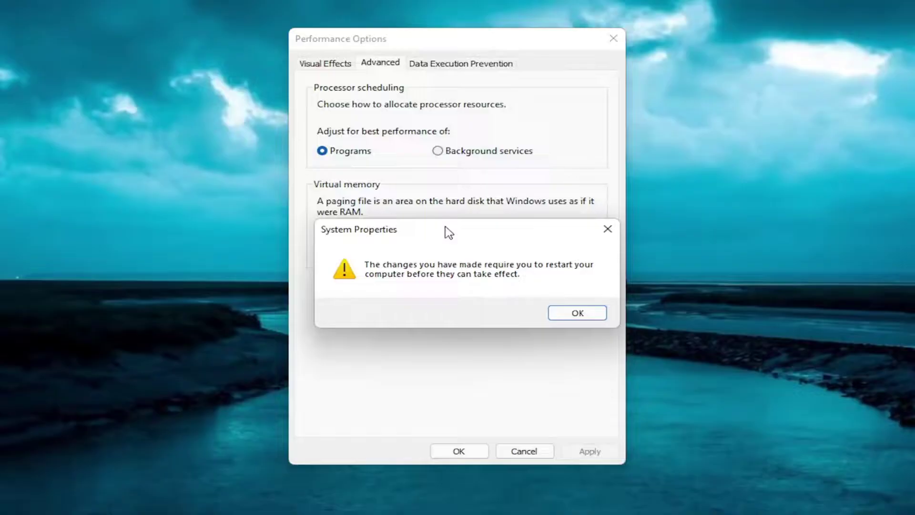
{"action": "left_click", "coordinate": [575, 315]}
{"action": "left_click", "coordinate": [464, 452]}
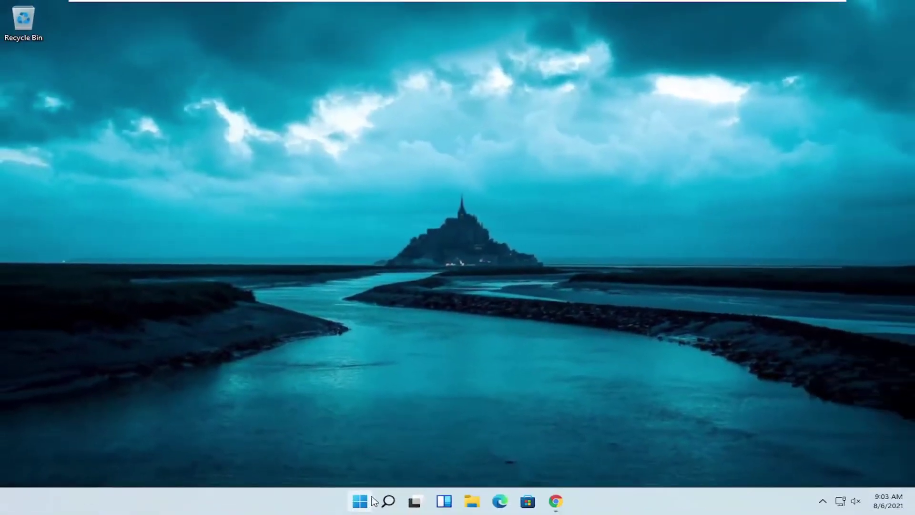
Step: Close all Chrome windows from the taskbar, then restart the PC from Start's menu
{"action": "right_click", "coordinate": [555, 501]}
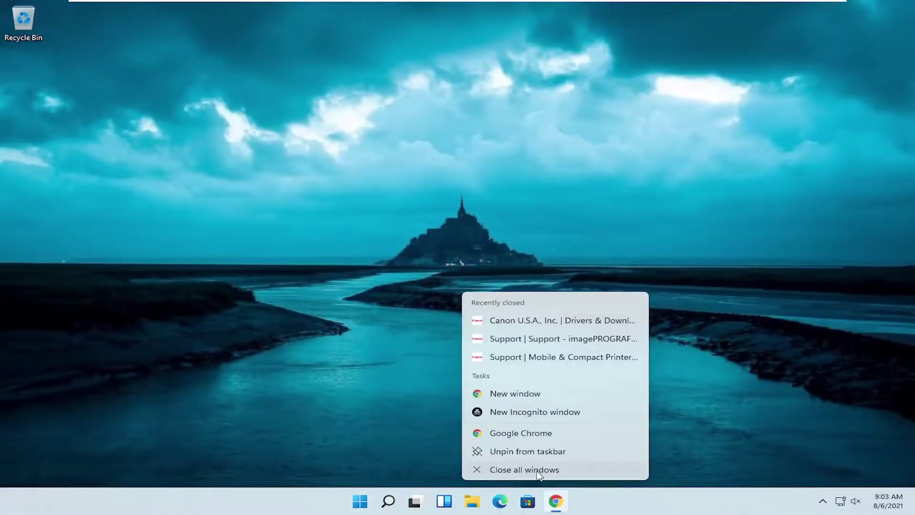
{"action": "left_click", "coordinate": [537, 471]}
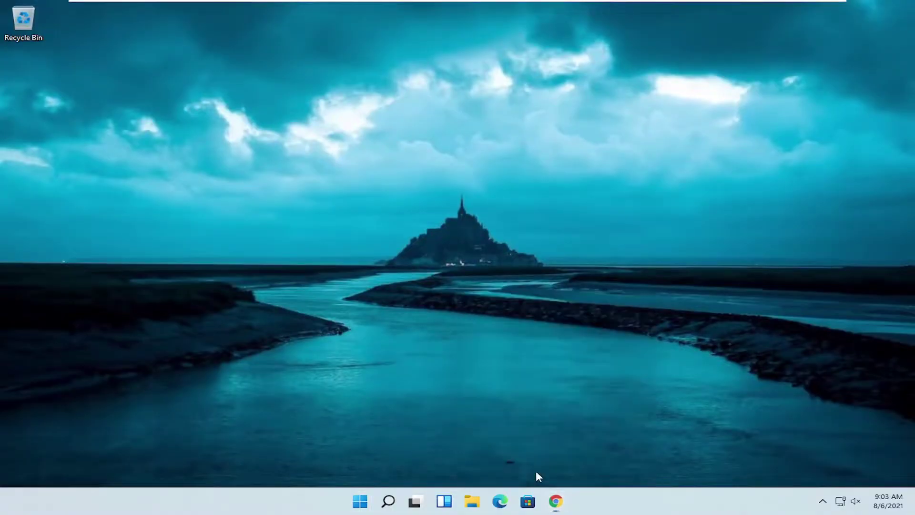
{"action": "right_click", "coordinate": [360, 501]}
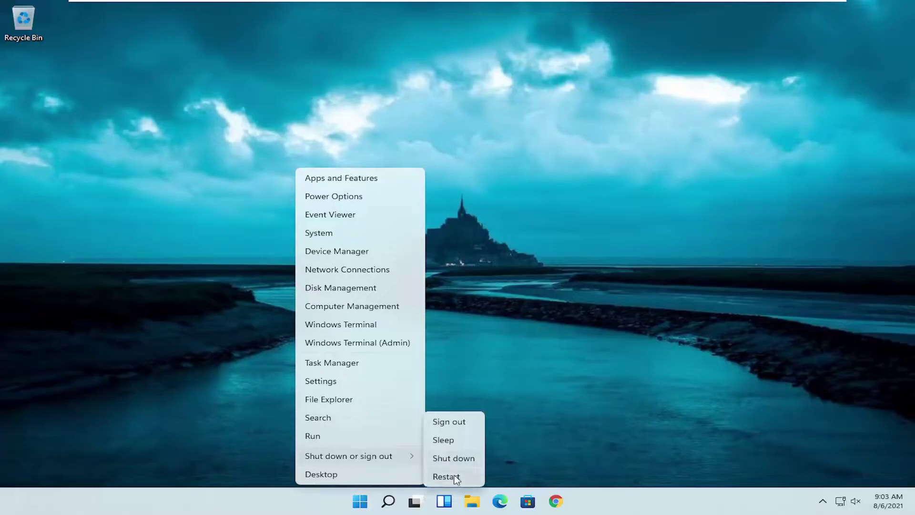
{"action": "left_click", "coordinate": [453, 475]}
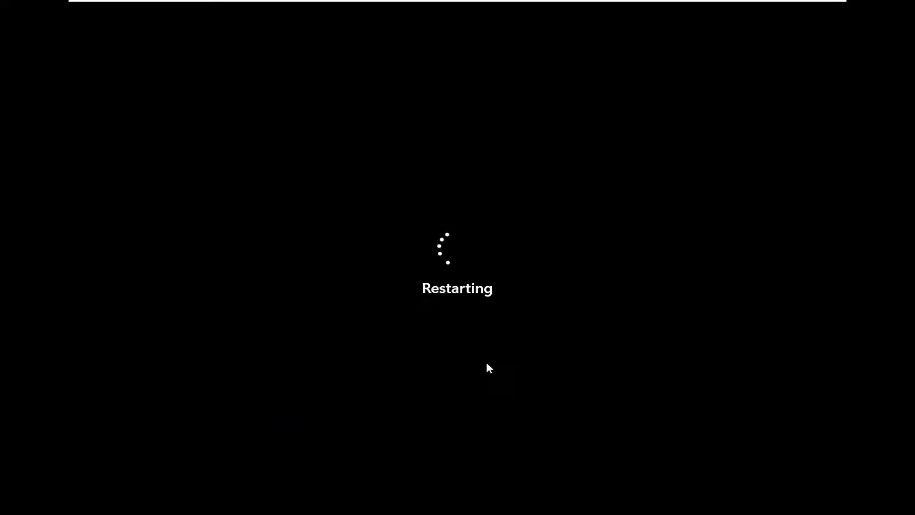